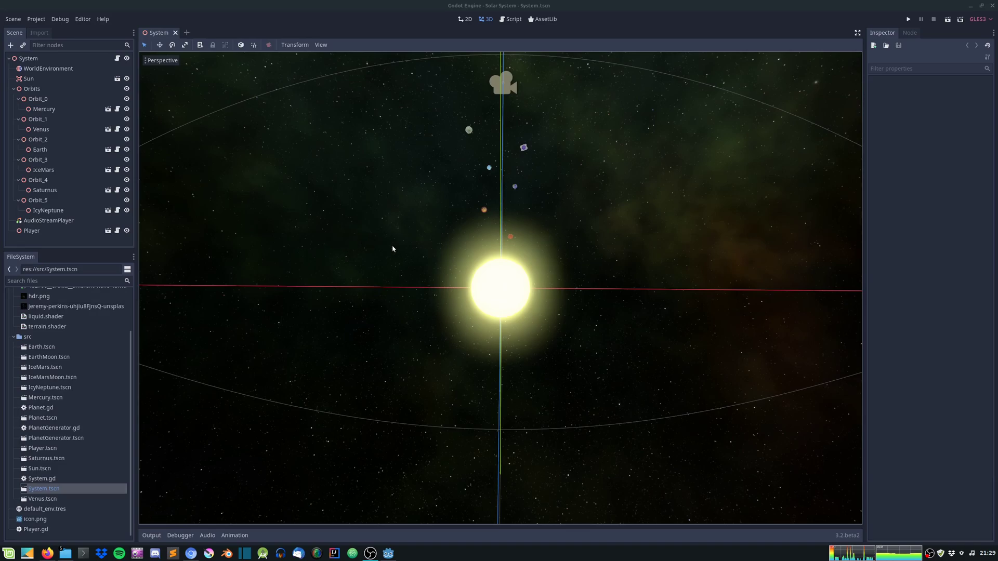
pyautogui.scroll(2, 412, 245)
pyautogui.scroll(2, 412, 245)
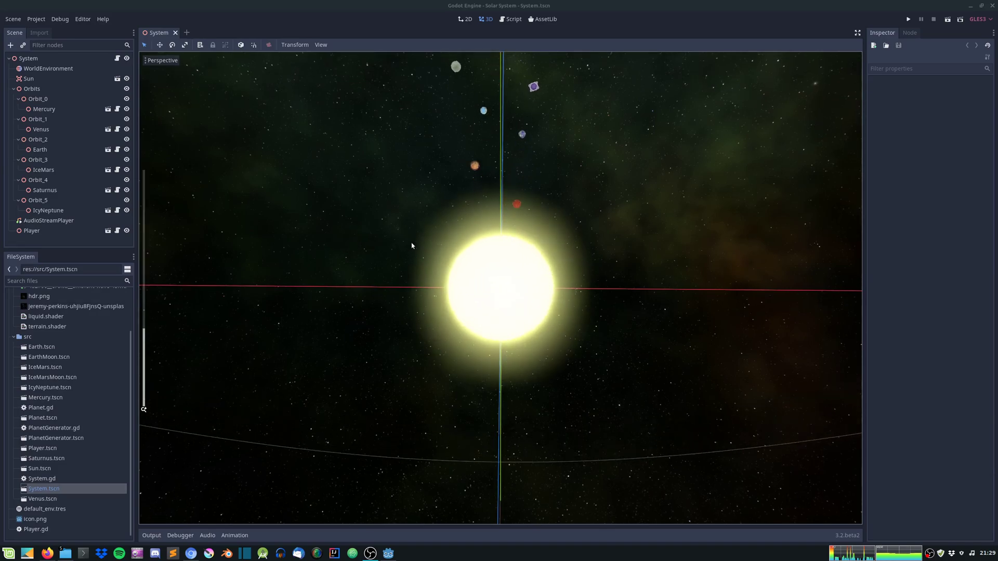
pyautogui.scroll(2, 412, 246)
pyautogui.scroll(3, 412, 246)
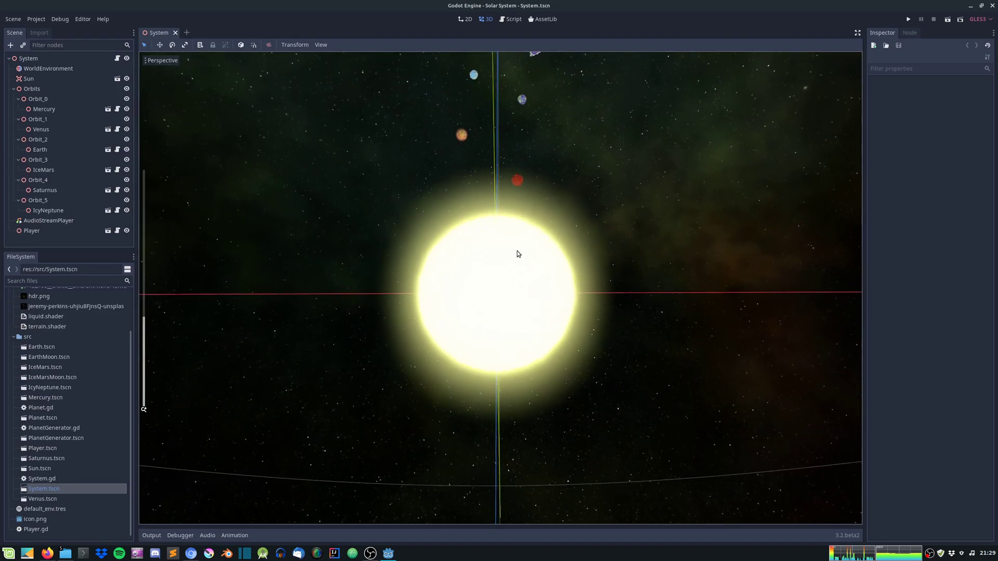
# - Inspect Mercury, Venus and Earth up close in the System scene
pyautogui.click(520, 175)
pyautogui.press('f')
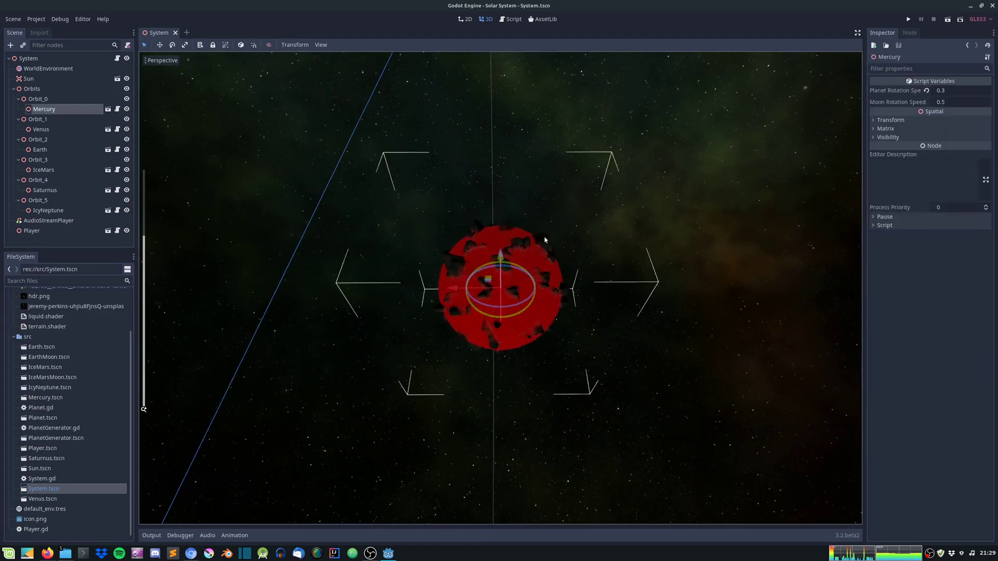
pyautogui.moveTo(546, 231)
pyautogui.mouseDown(button='middle')
pyautogui.moveTo(462, 191)
pyautogui.moveTo(569, 200)
pyautogui.moveTo(534, 202)
pyautogui.moveTo(546, 199)
pyautogui.moveTo(521, 195)
pyautogui.moveTo(615, 184)
pyautogui.moveTo(732, 195)
pyautogui.moveTo(280, 247)
pyautogui.moveTo(580, 281)
pyautogui.moveTo(591, 272)
pyautogui.moveTo(732, 285)
pyautogui.mouseUp(button='middle')
pyautogui.click(279, 247)
pyautogui.press('f')
pyautogui.click(732, 284)
pyautogui.press('f')
pyautogui.moveTo(584, 339)
pyautogui.mouseDown(button='middle')
pyautogui.moveTo(516, 364)
pyautogui.moveTo(519, 333)
pyautogui.moveTo(484, 341)
pyautogui.moveTo(410, 203)
pyautogui.mouseUp(button='middle')
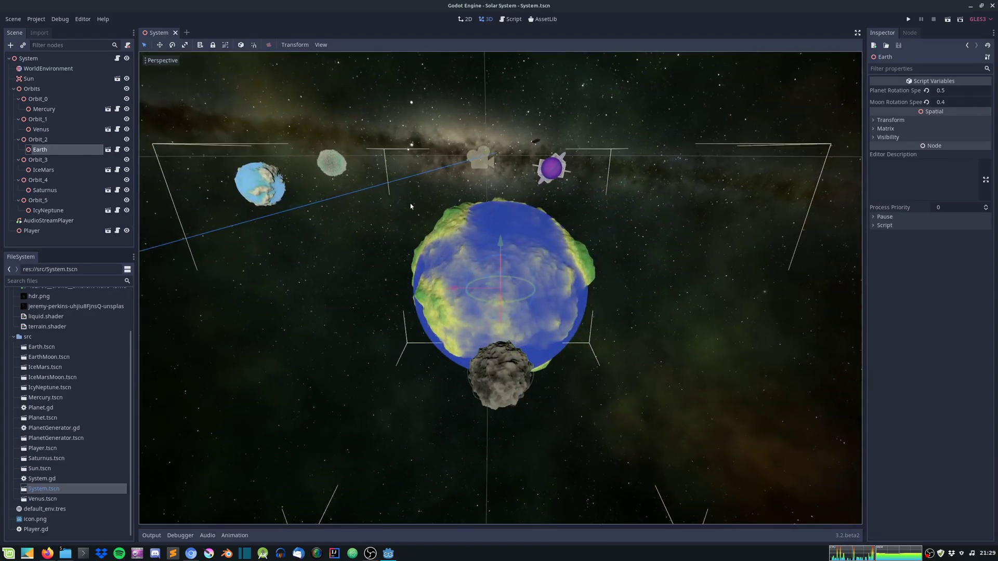
# - Inspect IceMars, Saturnus with its rings and IcyNeptune up close
pyautogui.click(258, 189)
pyautogui.press('f')
pyautogui.moveTo(259, 189)
pyautogui.mouseDown(button='middle')
pyautogui.moveTo(753, 229)
pyautogui.moveTo(769, 208)
pyautogui.mouseUp(button='middle')
pyautogui.click(664, 211)
pyautogui.press('f')
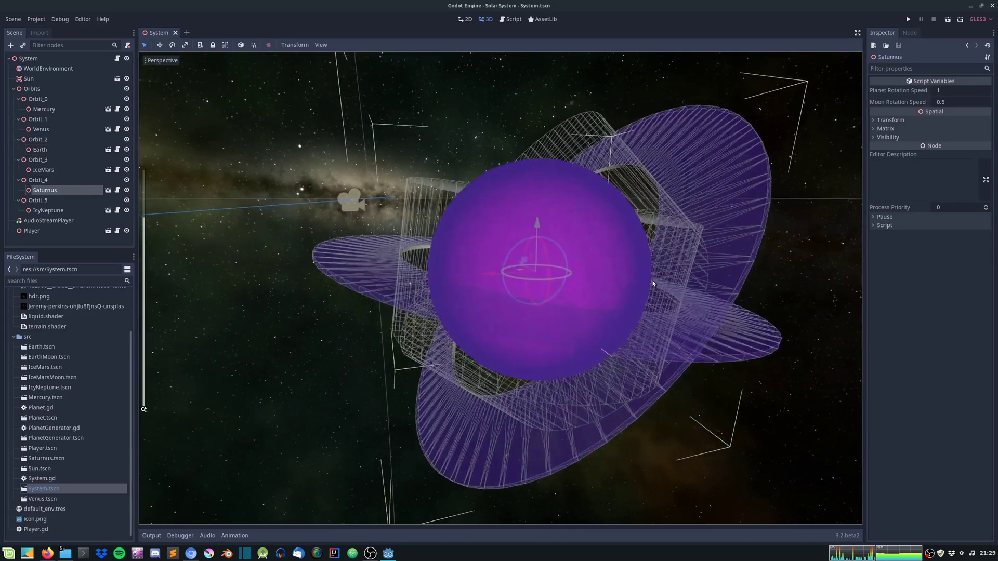
pyautogui.moveTo(648, 284)
pyautogui.mouseDown(button='middle')
pyautogui.moveTo(510, 230)
pyautogui.moveTo(411, 258)
pyautogui.moveTo(390, 298)
pyautogui.moveTo(289, 272)
pyautogui.mouseUp(button='middle')
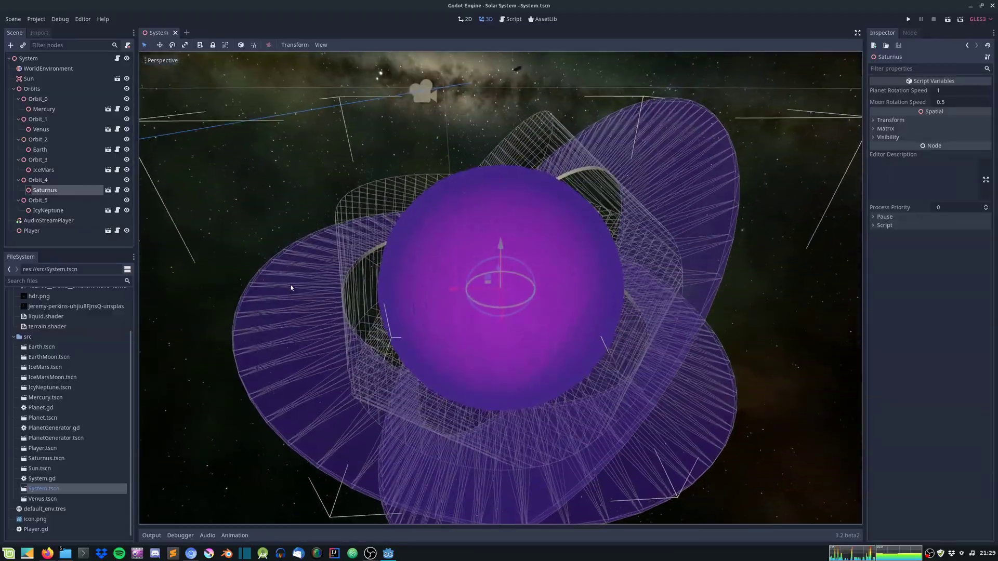
pyautogui.scroll(-2, 288, 272)
pyautogui.scroll(-2, 289, 272)
pyautogui.click(768, 216)
pyautogui.press('f')
pyautogui.moveTo(769, 216)
pyautogui.mouseDown(button='middle')
pyautogui.moveTo(717, 205)
pyautogui.moveTo(565, 214)
pyautogui.mouseUp(button='middle')
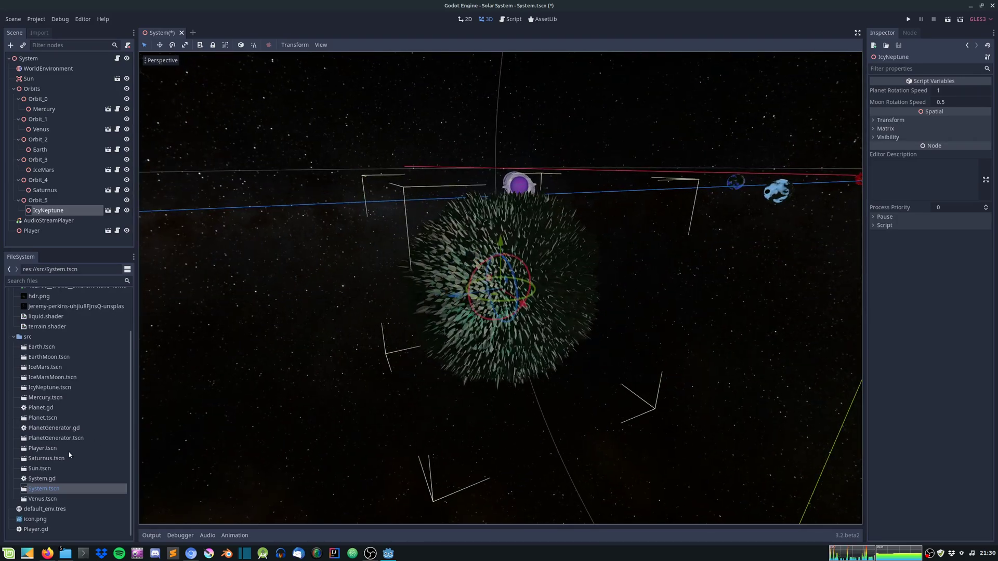
# - Switch to the PlanetGenerator scene and clear its existing planet mesh
pyautogui.click(56, 439)
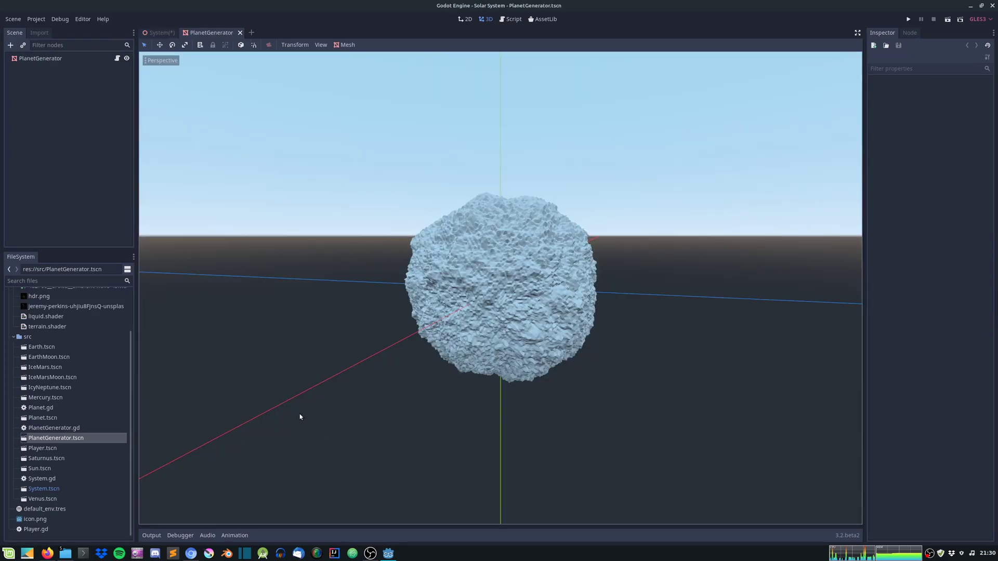
pyautogui.click(542, 310)
pyautogui.scroll(-2, 579, 329)
pyautogui.scroll(-1, 580, 330)
pyautogui.moveTo(579, 330)
pyautogui.mouseDown(button='middle')
pyautogui.moveTo(580, 293)
pyautogui.moveTo(831, 261)
pyautogui.mouseUp(button='middle')
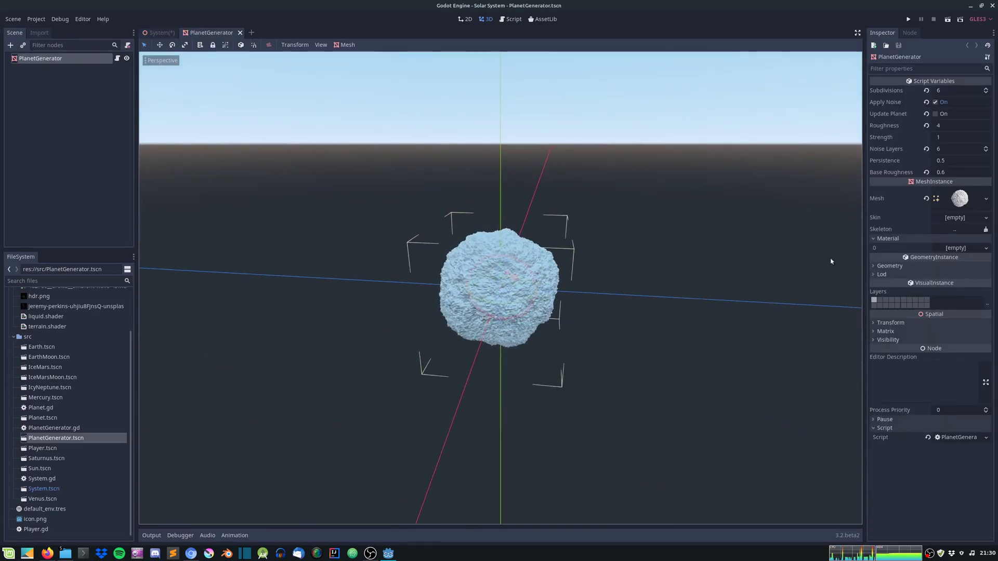
pyautogui.click(926, 199)
# - Set Subdivisions 6, Apply Noise on, Roughness 3, Noise Layers 5 and trigger Update Planet
pyautogui.moveTo(712, 267)
pyautogui.mouseDown(button='middle')
pyautogui.moveTo(676, 263)
pyautogui.moveTo(960, 92)
pyautogui.mouseUp(button='middle')
pyautogui.click(960, 92)
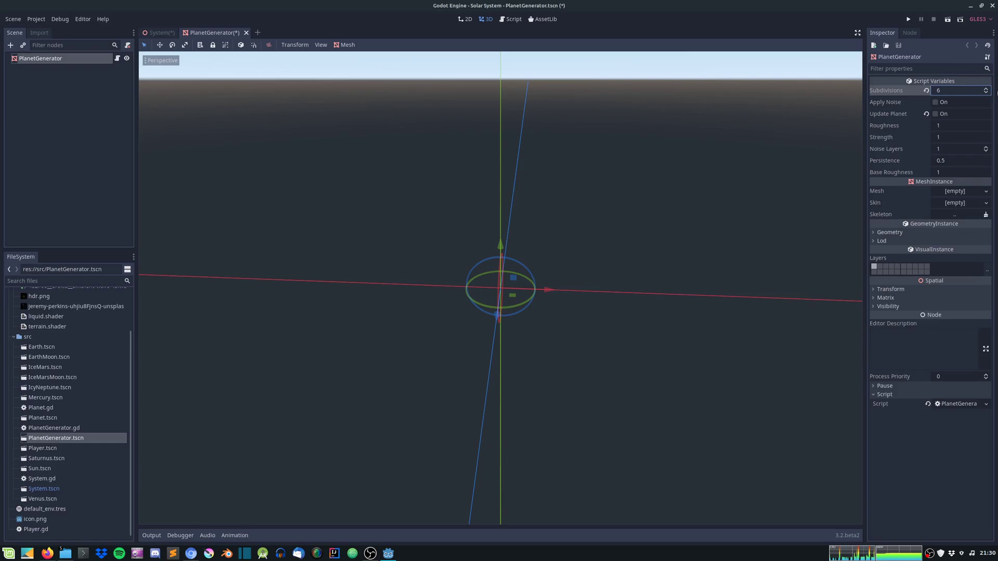
pyautogui.click(939, 103)
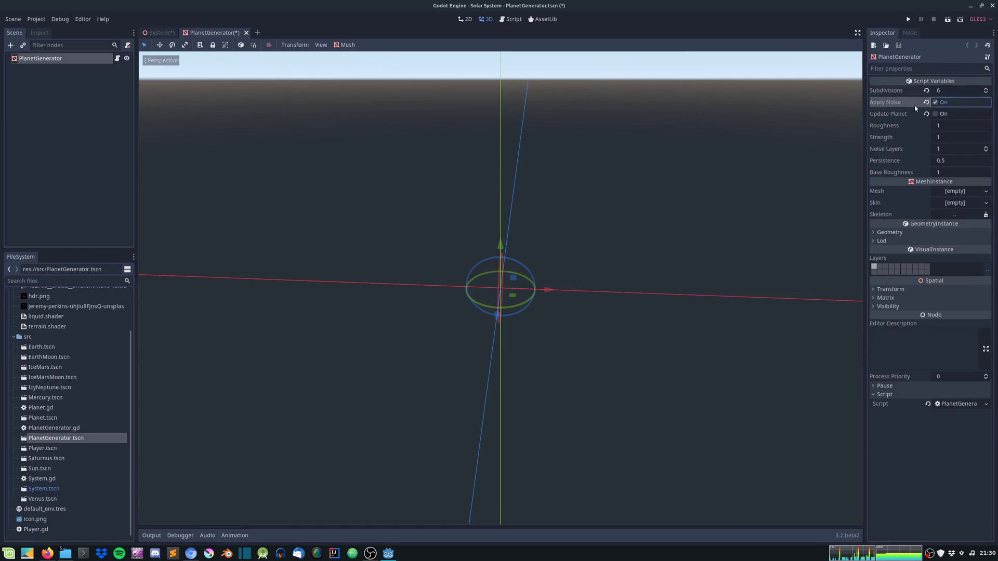
pyautogui.click(940, 126)
pyautogui.write('3')
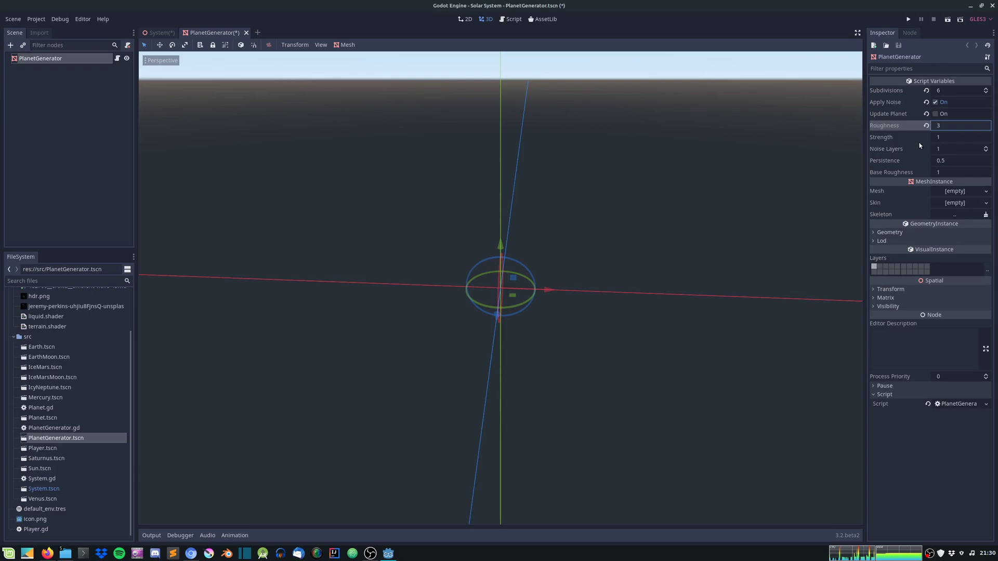
pyautogui.press('Tab')
pyautogui.press('Tab')
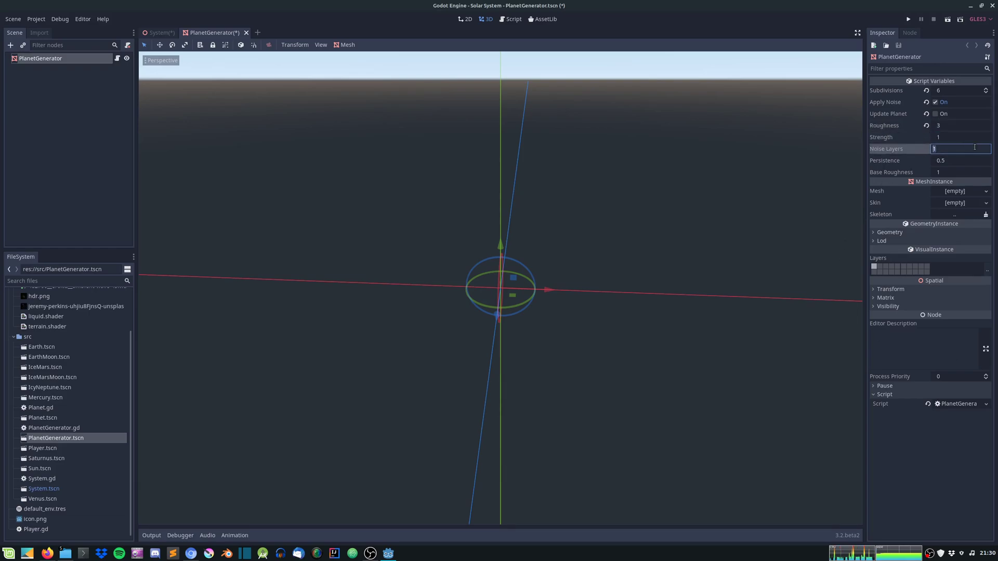
pyautogui.write('4')
pyautogui.click(954, 173)
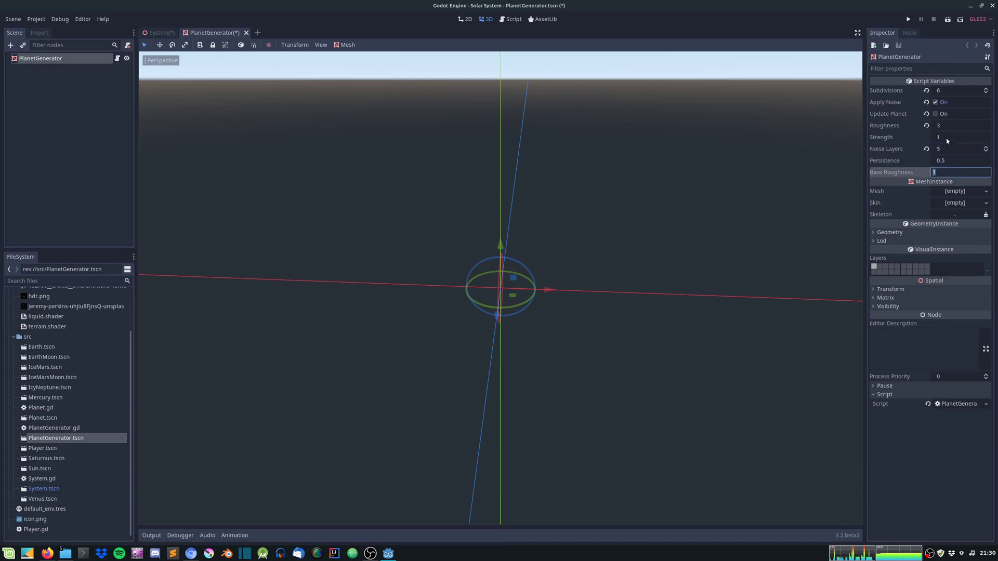
pyautogui.click(949, 115)
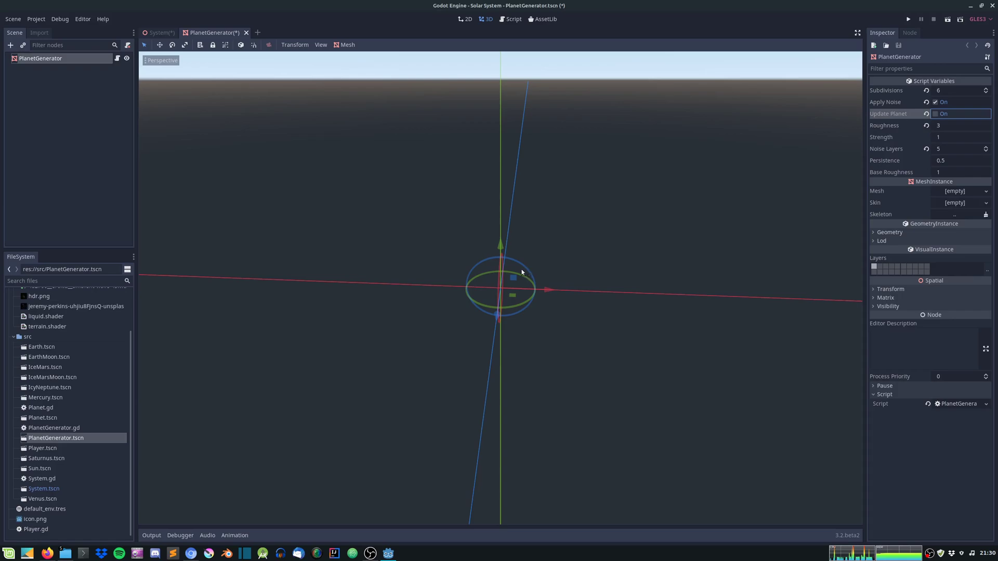
pyautogui.scroll(3, 555, 256)
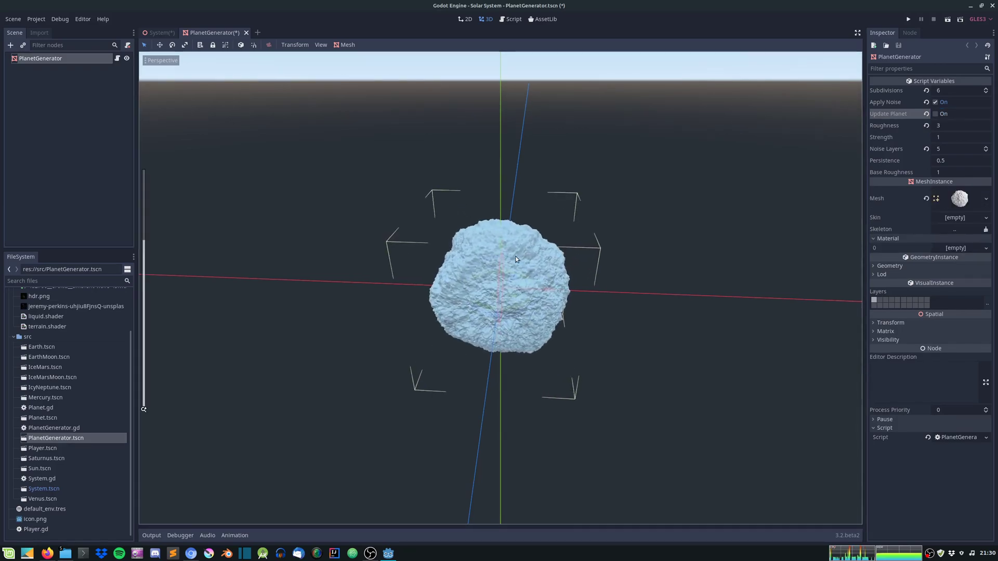
# - Review the bumpy planet, lower Roughness to 1.5 and regenerate a smoother lumpy sphere
pyautogui.moveTo(555, 256); pyautogui.dragTo(569, 239, button='middle')
pyautogui.scroll(3, 632, 253)
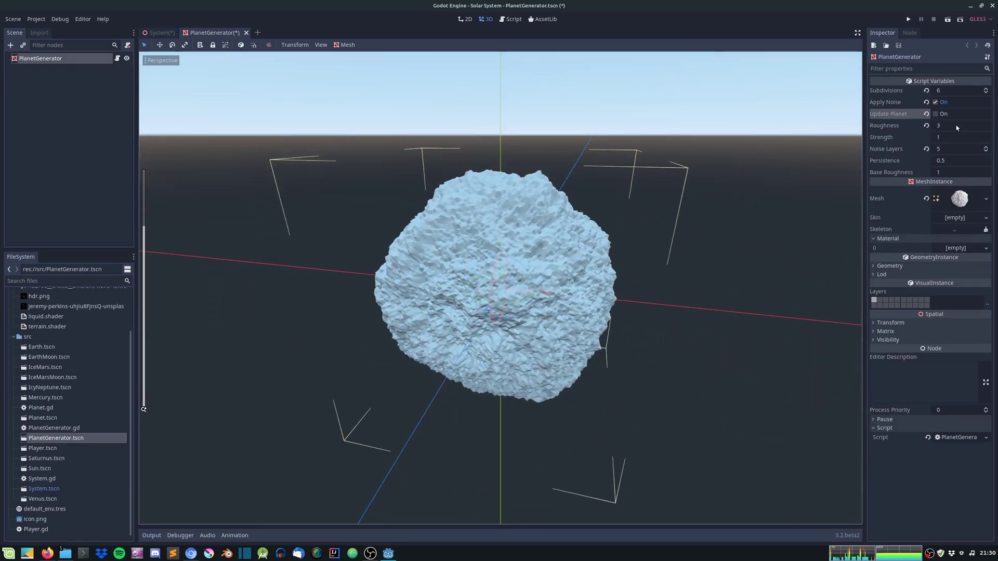
pyautogui.click(957, 125)
pyautogui.write('1.5')
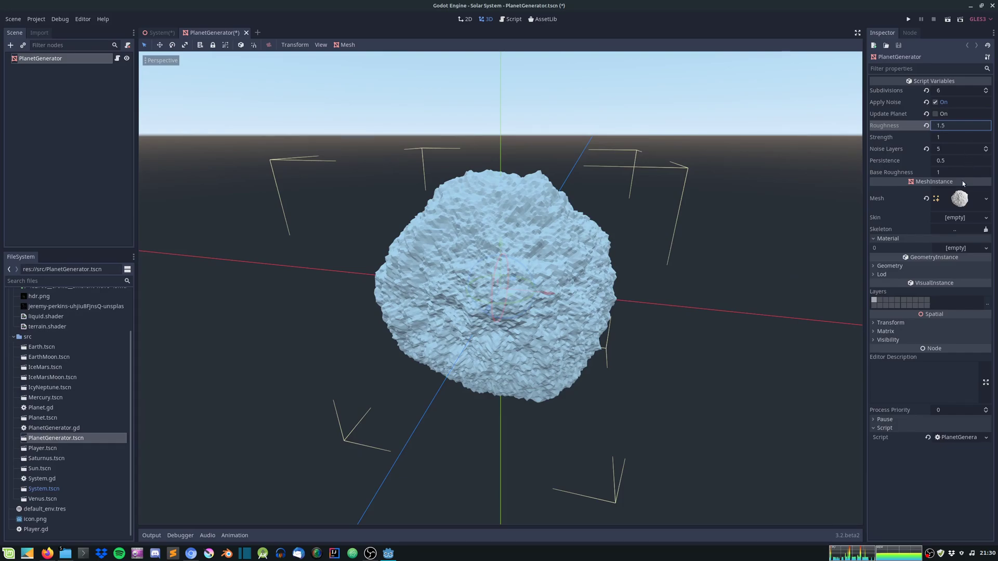
pyautogui.click(946, 114)
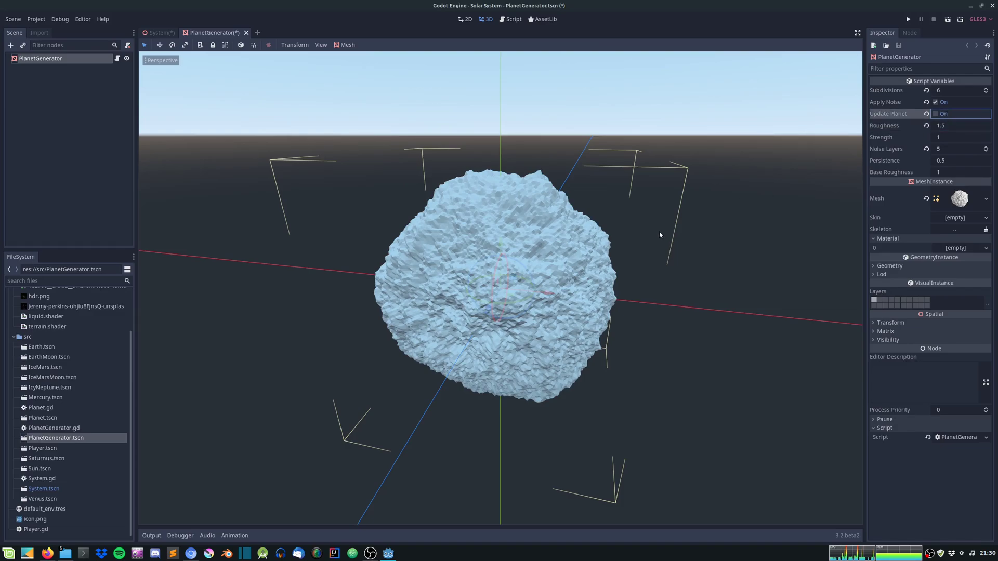
pyautogui.moveTo(659, 232)
pyautogui.mouseDown(button='middle')
pyautogui.moveTo(580, 228)
pyautogui.moveTo(588, 207)
pyautogui.moveTo(577, 217)
pyautogui.moveTo(610, 215)
pyautogui.mouseUp(button='middle')
pyautogui.scroll(-3, 541, 196)
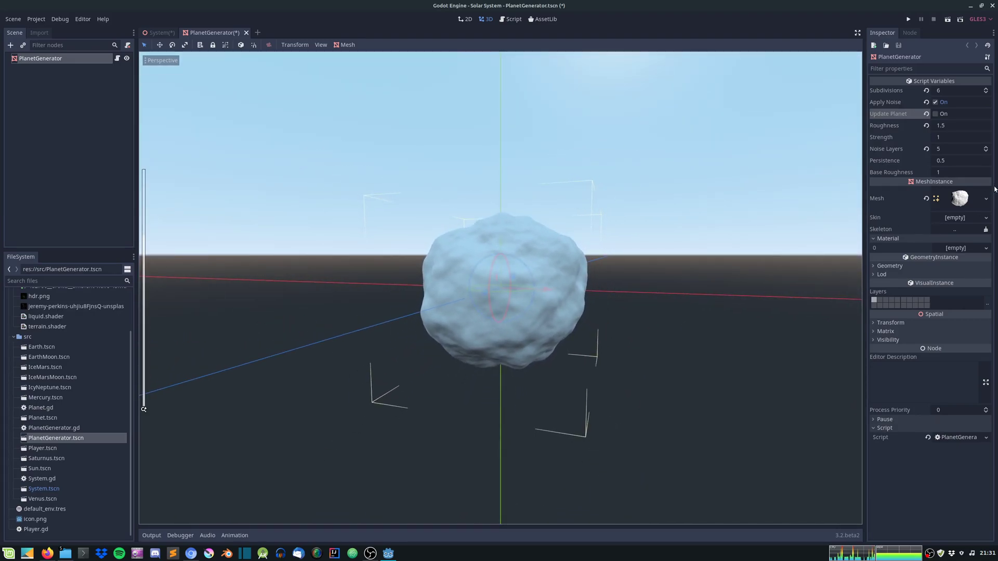
# - Save the generated planet mesh resource as test.mesh in the project root
pyautogui.click(985, 200)
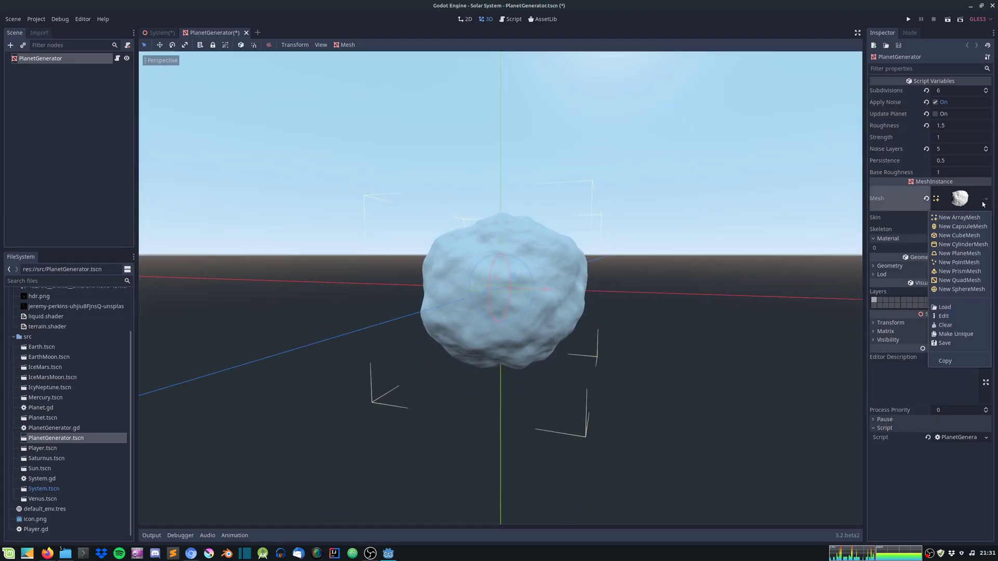
pyautogui.click(945, 344)
pyautogui.write('test.mesh')
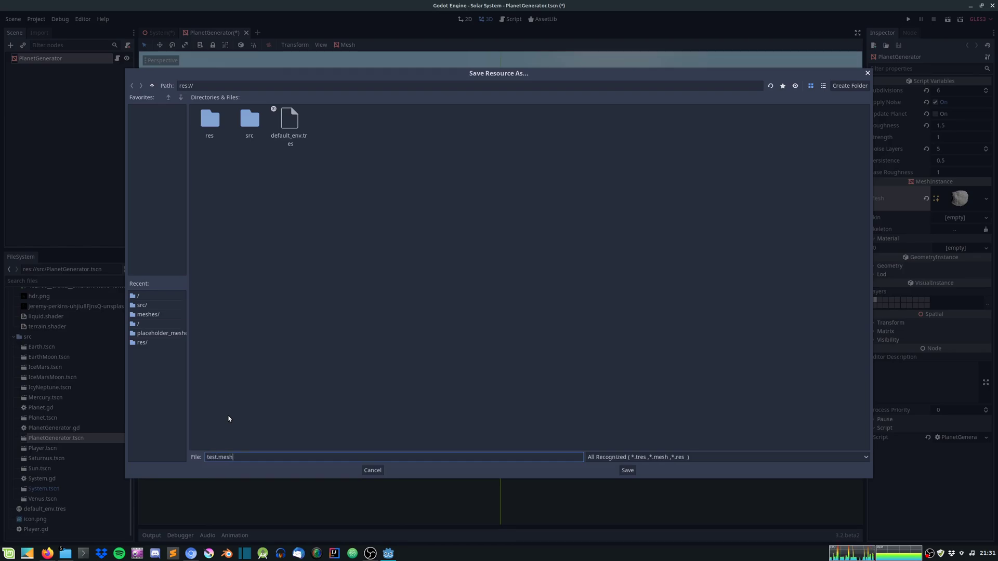
pyautogui.press('Return')
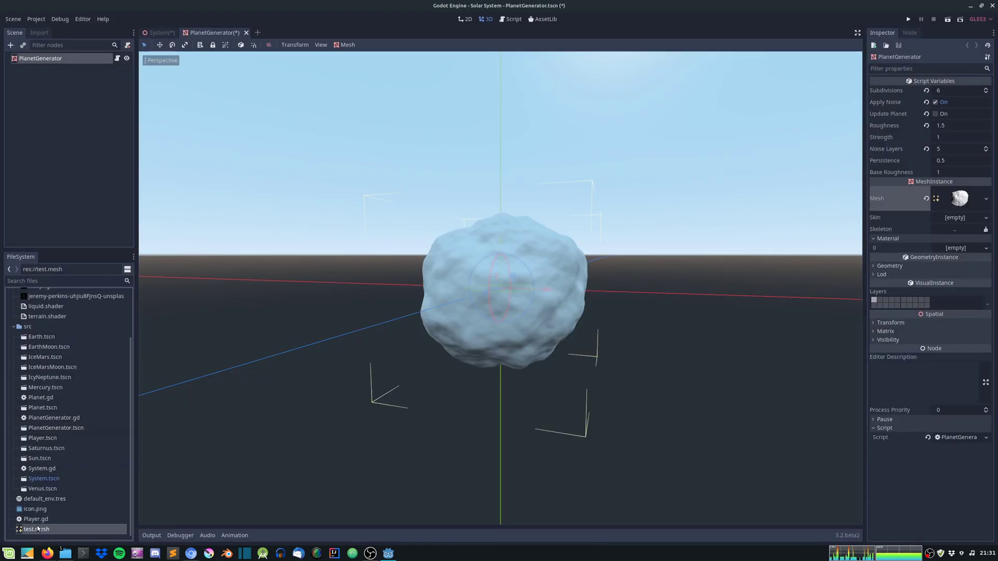
# - Create a new scene with a MeshInstance root and assign test.mesh as its mesh
pyautogui.click(257, 34)
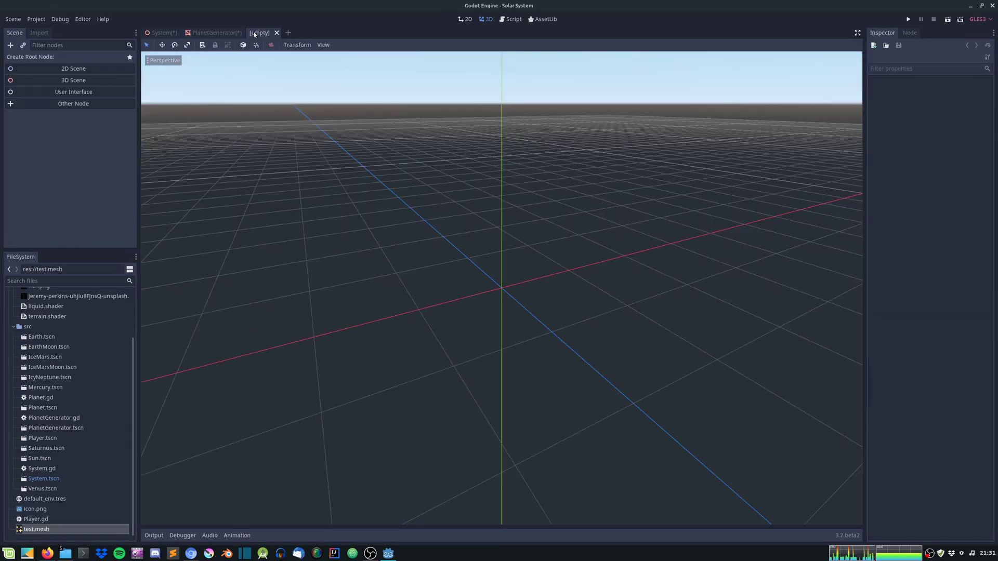
pyautogui.hotkey('ctrl', 'a')
pyautogui.write('M')
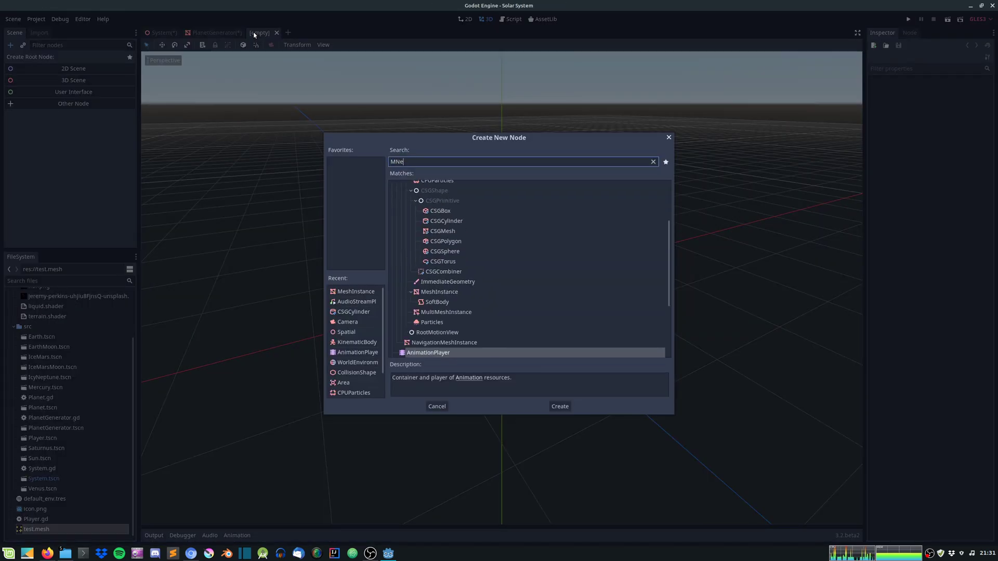
pyautogui.write('esh')
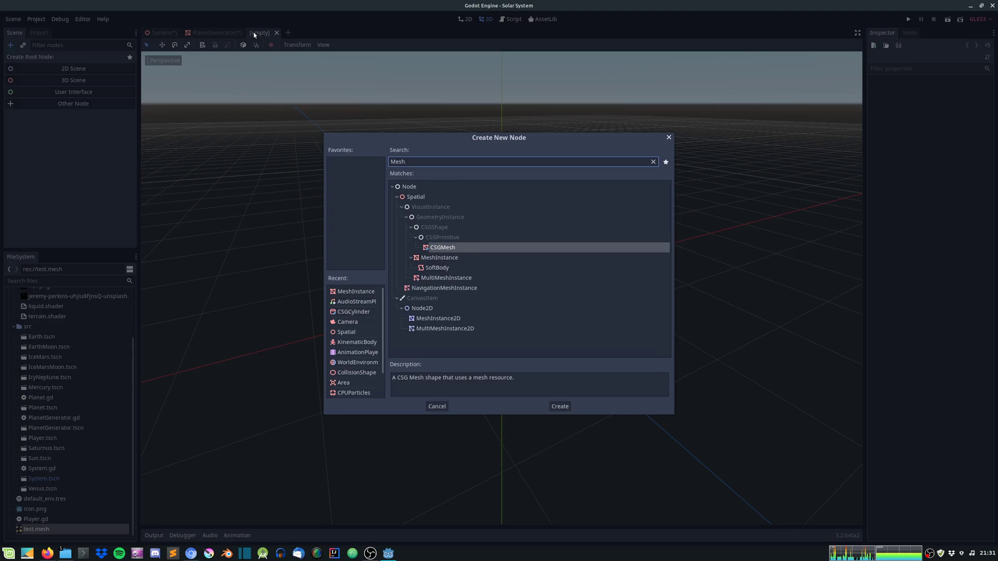
pyautogui.press('Down')
pyautogui.press('Return')
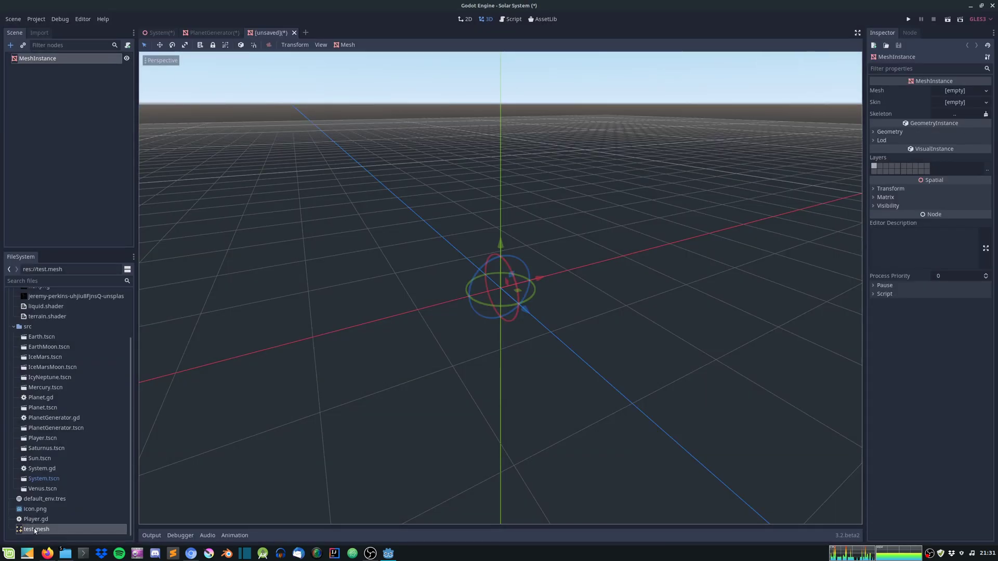
pyautogui.moveTo(34, 529); pyautogui.dragTo(959, 91)
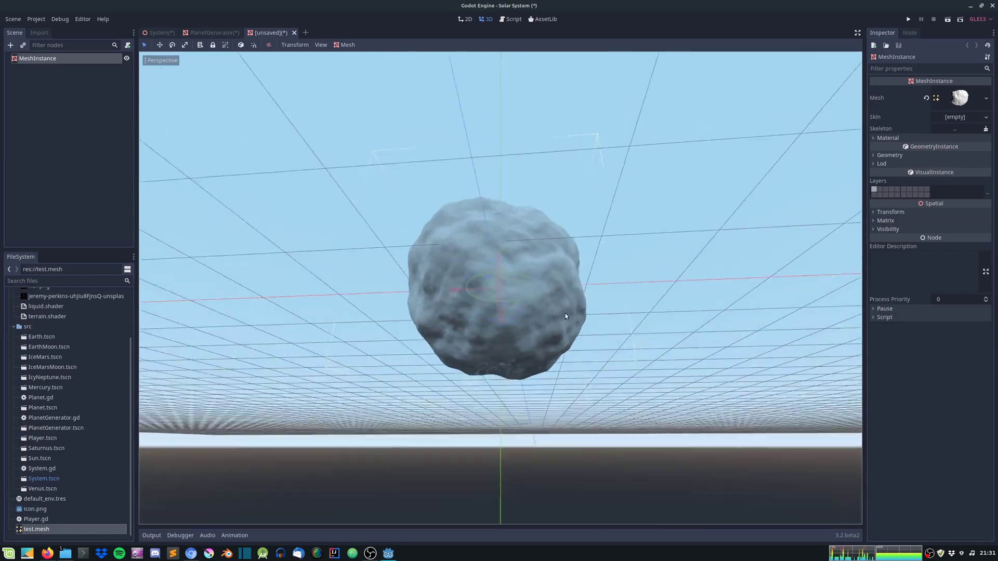
pyautogui.moveTo(550, 294); pyautogui.dragTo(789, 212, button='middle')
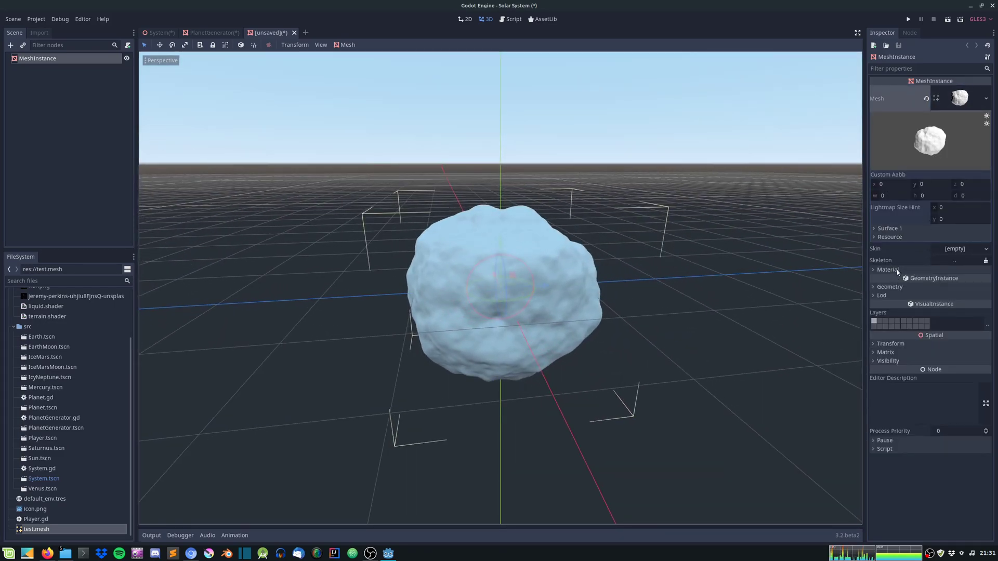
# - Add a new ShaderMaterial to the MeshInstance's material slot
pyautogui.click(897, 271)
pyautogui.click(986, 286)
pyautogui.click(963, 301)
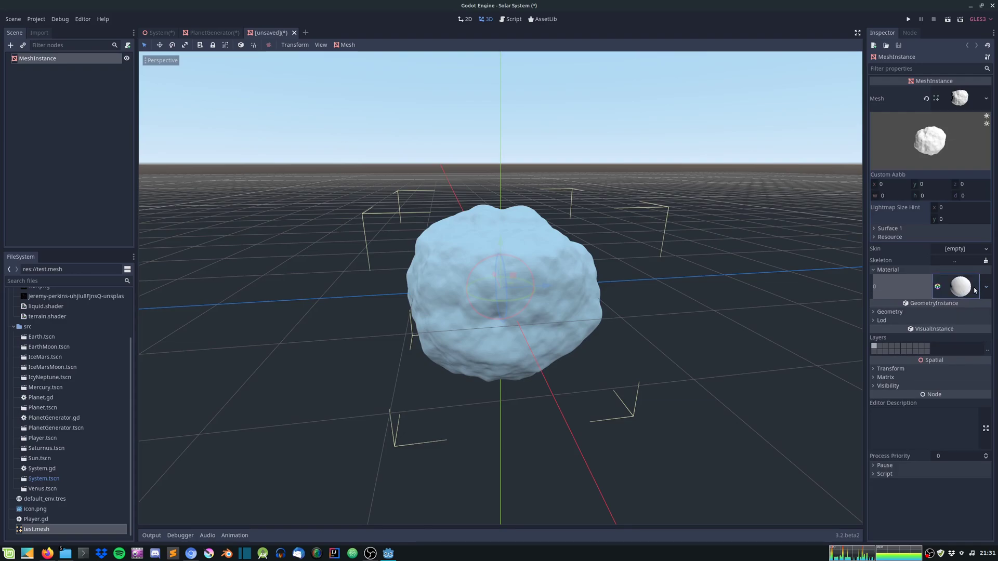
pyautogui.click(986, 288)
# - Assign terrain.shader to the new shader material
pyautogui.click(897, 343)
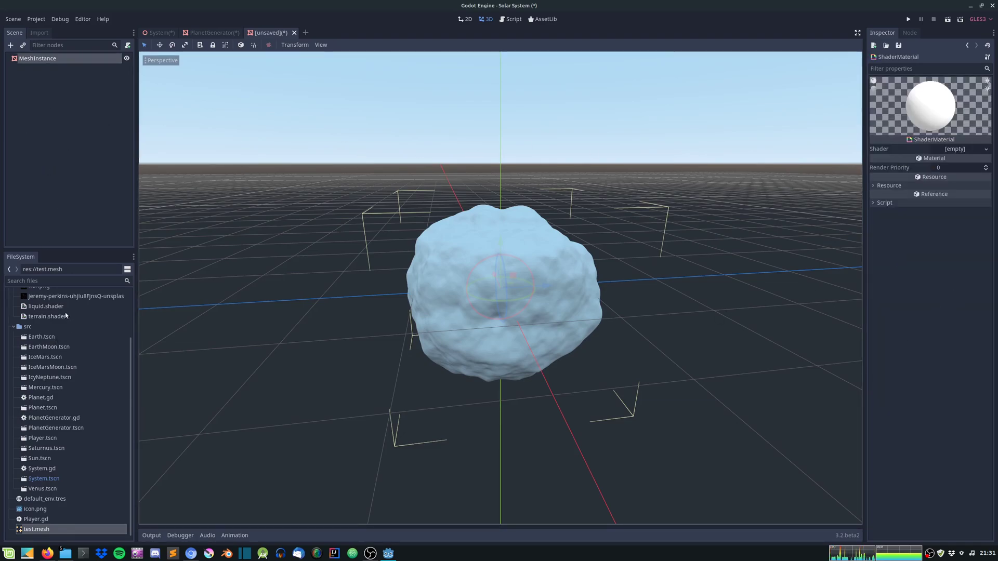
pyautogui.moveTo(47, 316); pyautogui.dragTo(963, 149)
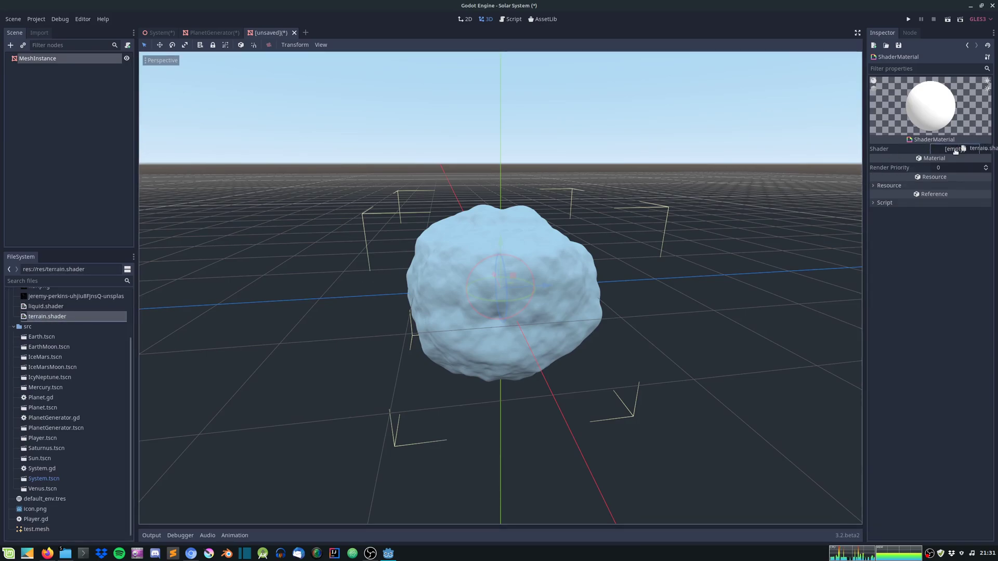
pyautogui.scroll(5, 546, 312)
pyautogui.moveTo(525, 314); pyautogui.dragTo(530, 327, button='middle')
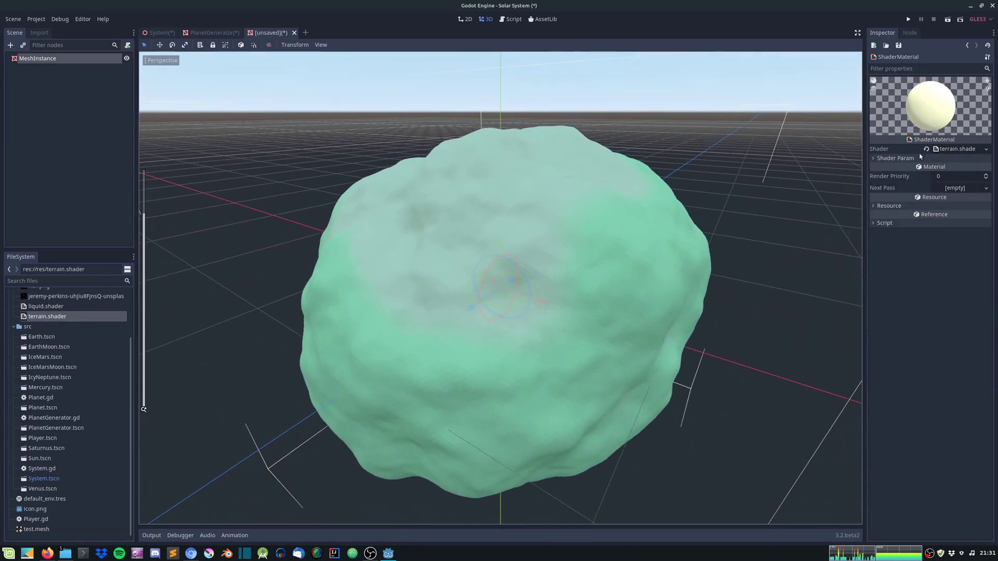
# - Set the shader's Low Color to yellow-green and High Color to dark green
pyautogui.click(897, 159)
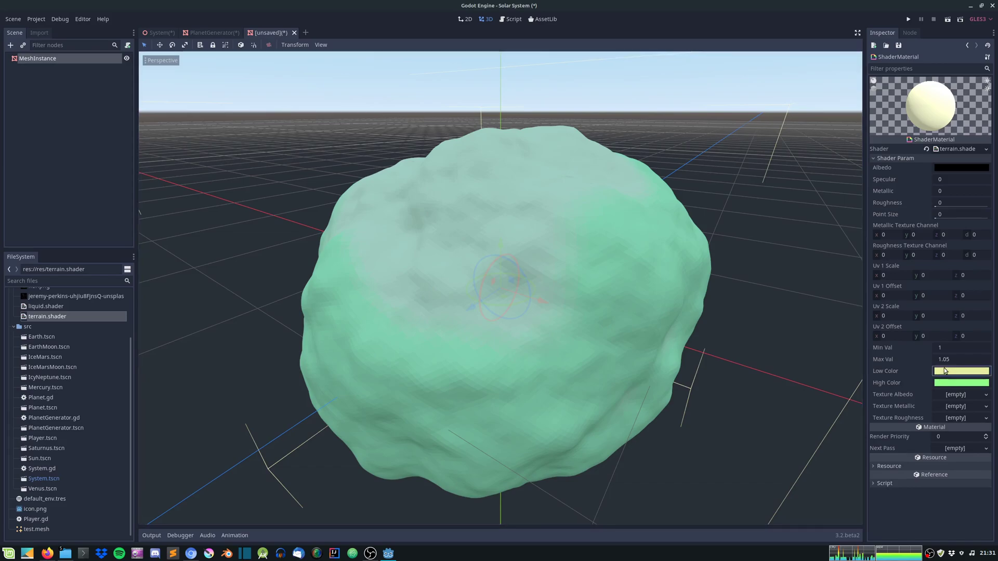
pyautogui.click(944, 371)
pyautogui.click(953, 383)
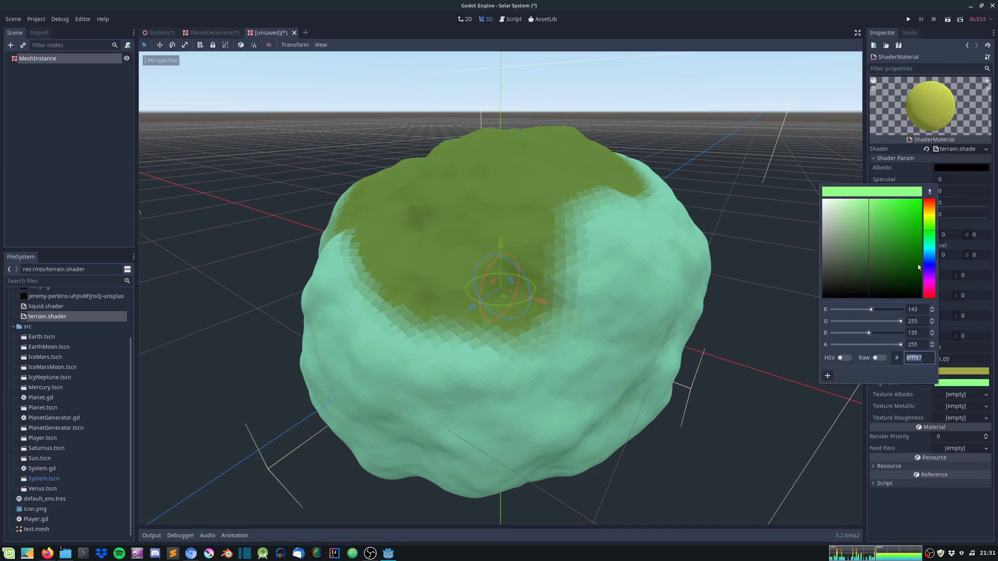
pyautogui.click(908, 258)
pyautogui.moveTo(546, 311)
pyautogui.mouseDown(button='middle')
pyautogui.moveTo(665, 293)
pyautogui.moveTo(688, 265)
pyautogui.mouseUp(button='middle')
pyautogui.scroll(-3, 688, 266)
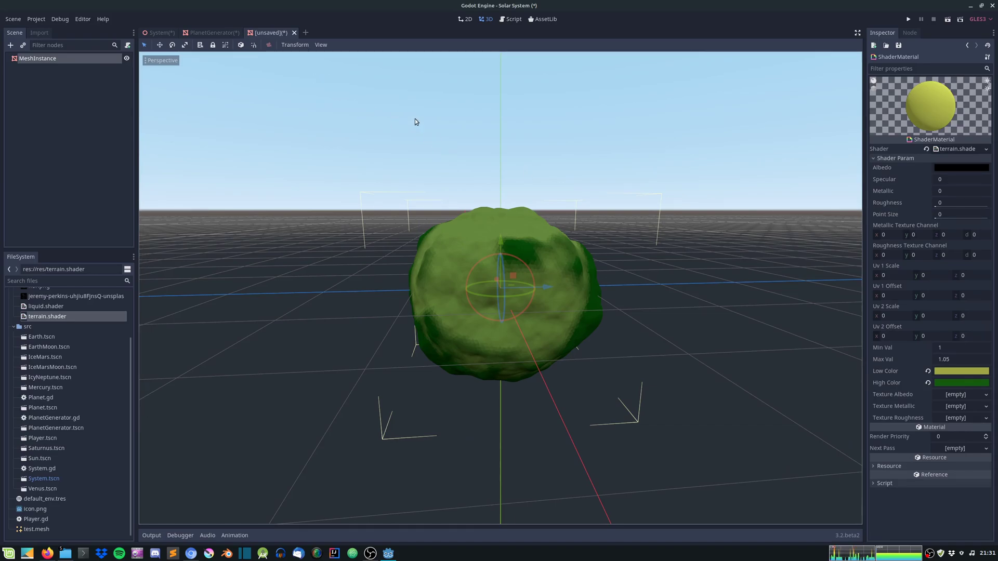
# - Return to the PlanetGenerator scene and look over the planet
pyautogui.click(211, 33)
pyautogui.moveTo(520, 236); pyautogui.dragTo(624, 228, button='middle')
pyautogui.moveTo(504, 133); pyautogui.dragTo(584, 189, button='middle')
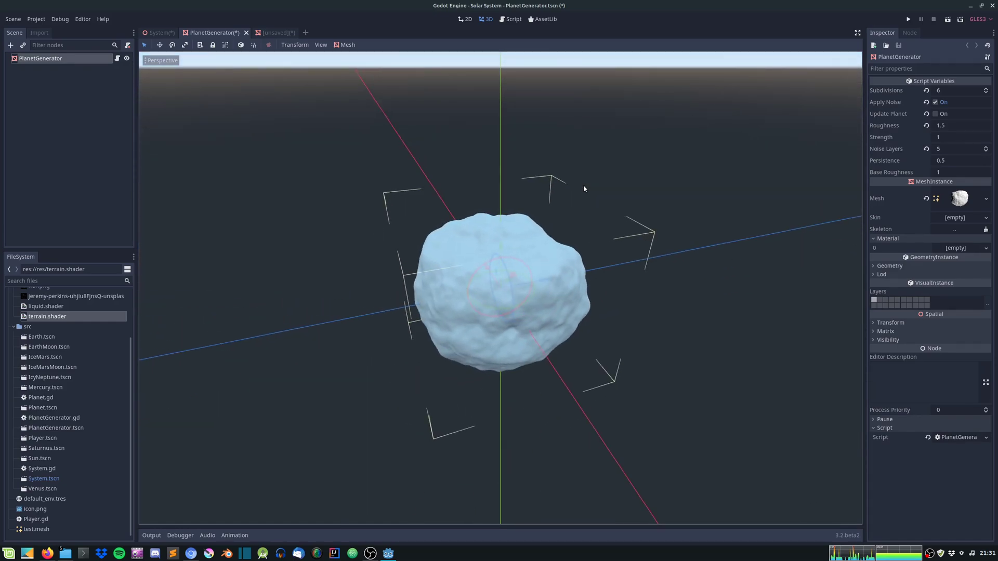
# - Switch to the System scene and focus on IceMars, Venus and finally the Sun
pyautogui.click(159, 36)
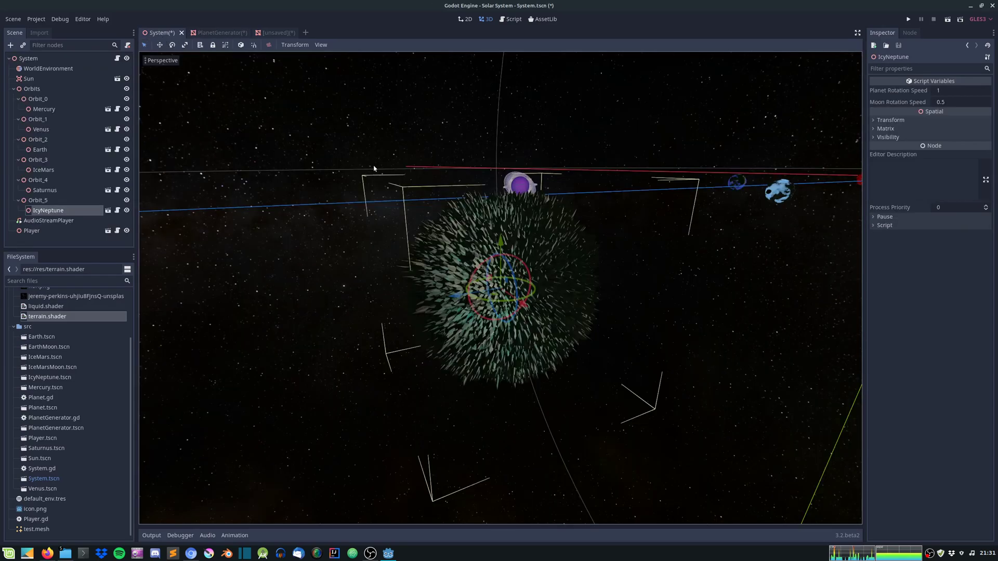
pyautogui.scroll(-3, 652, 224)
pyautogui.moveTo(669, 207); pyautogui.dragTo(652, 225, button='middle')
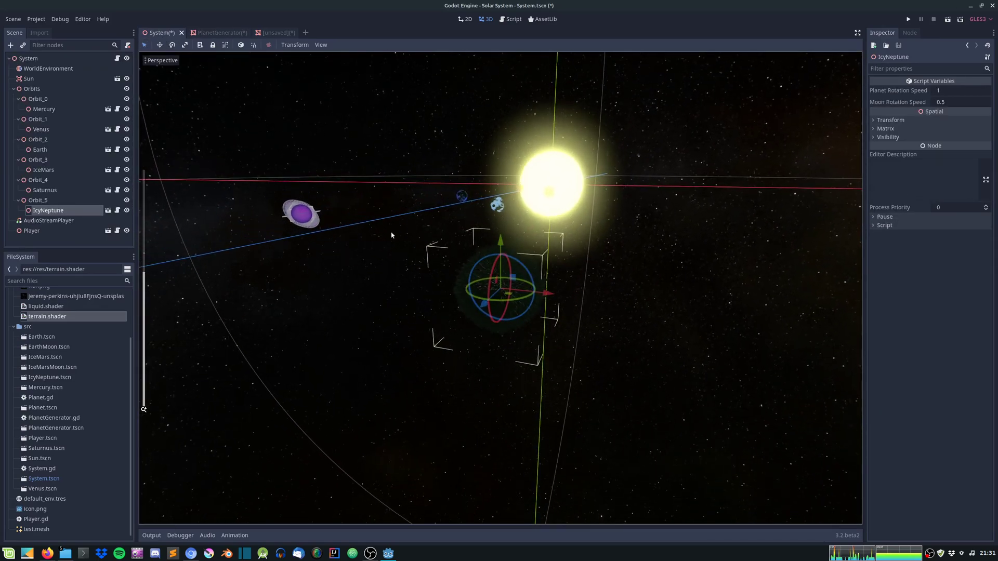
pyautogui.click(728, 250)
pyautogui.press('f')
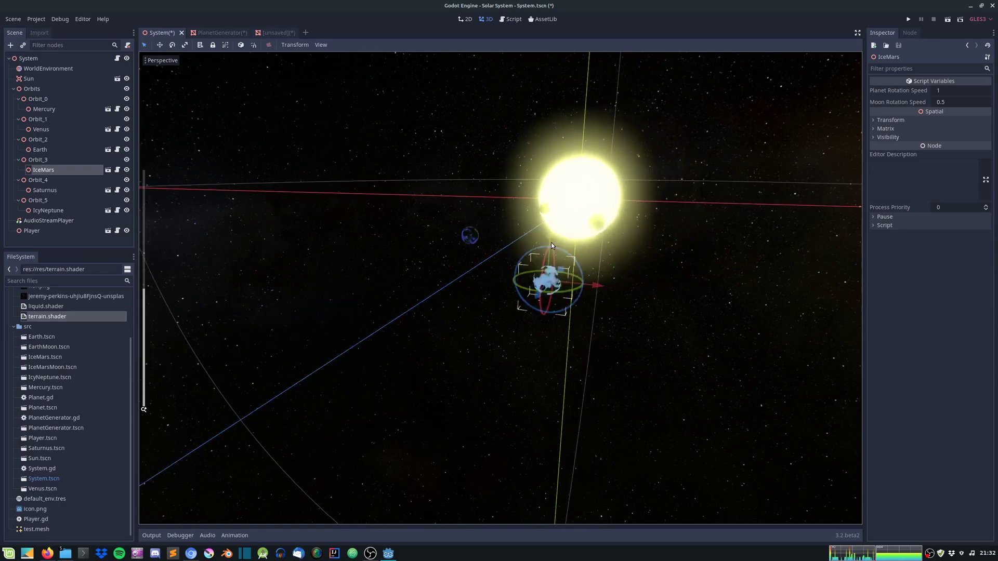
pyautogui.click(436, 240)
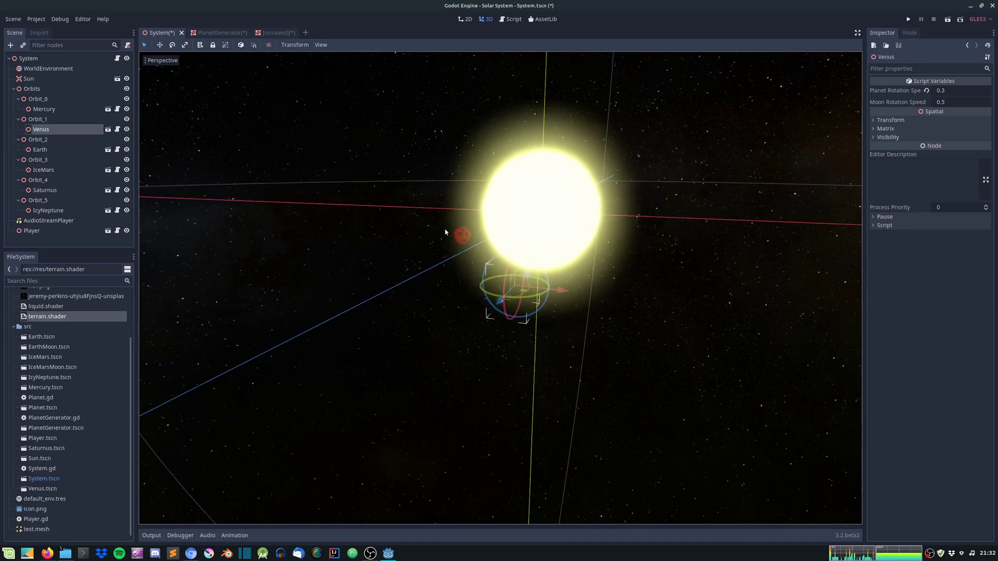
pyautogui.click(517, 279)
pyautogui.press('f')
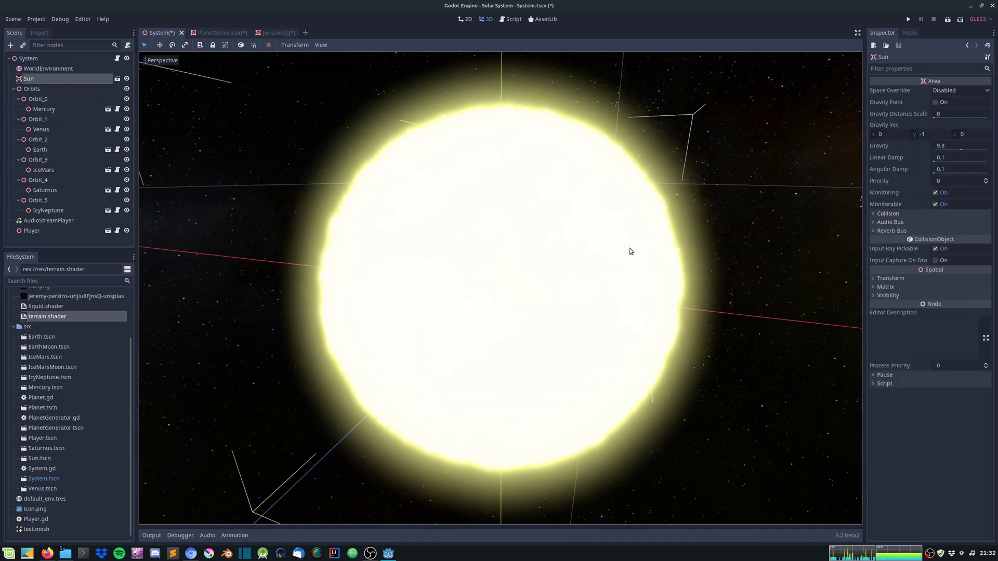